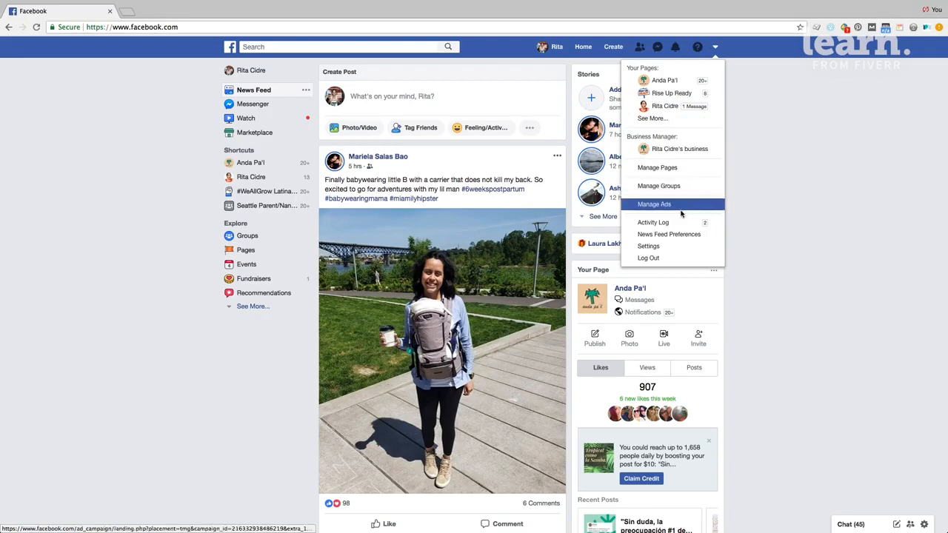
Step: Open Audience Insights from the ads manager, start with everyone on Facebook, and dismiss the audience-size notice
{"action": "left_click", "coordinate": [667, 205]}
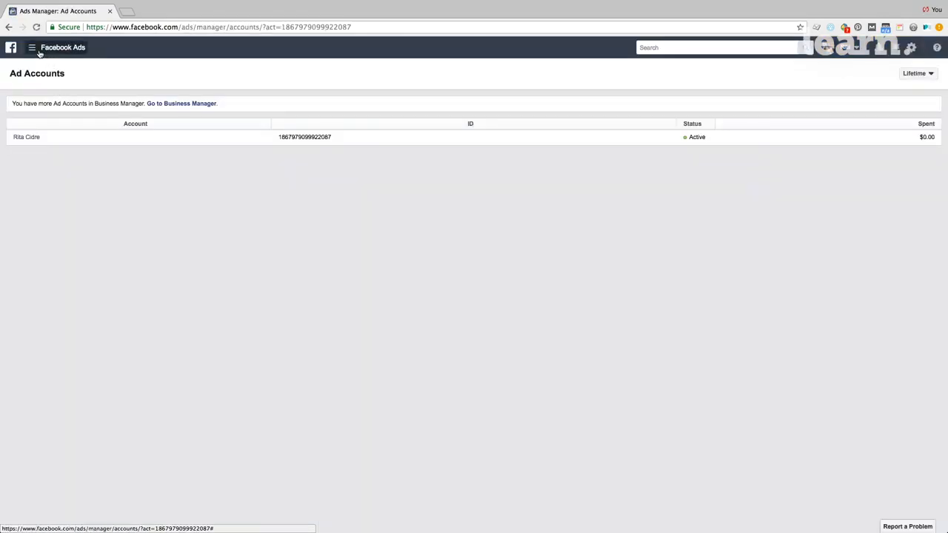
{"action": "left_click", "coordinate": [39, 52]}
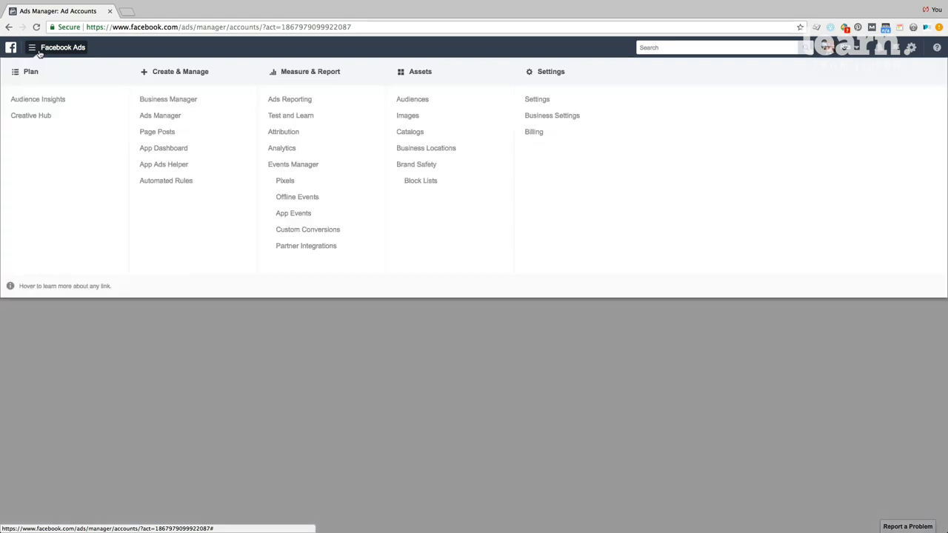
{"action": "left_click", "coordinate": [44, 100]}
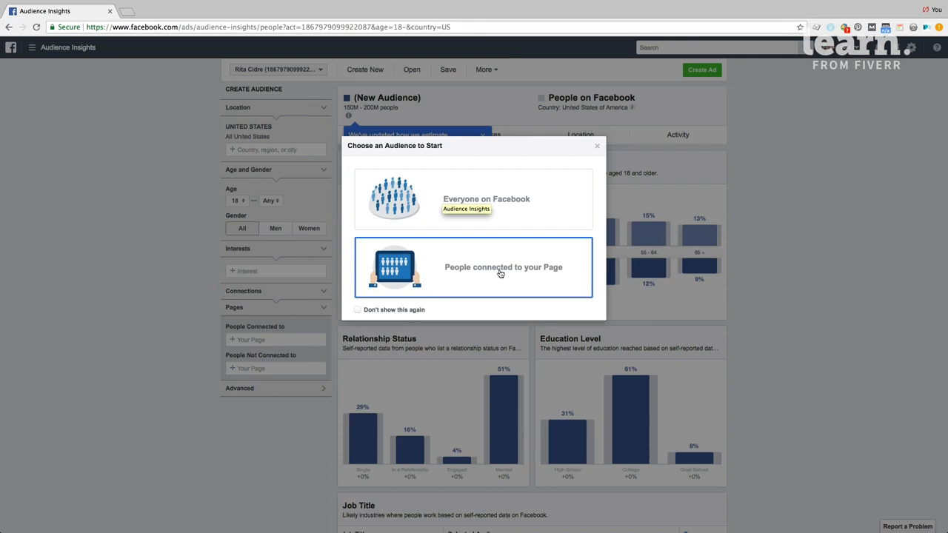
{"action": "left_click", "coordinate": [503, 196]}
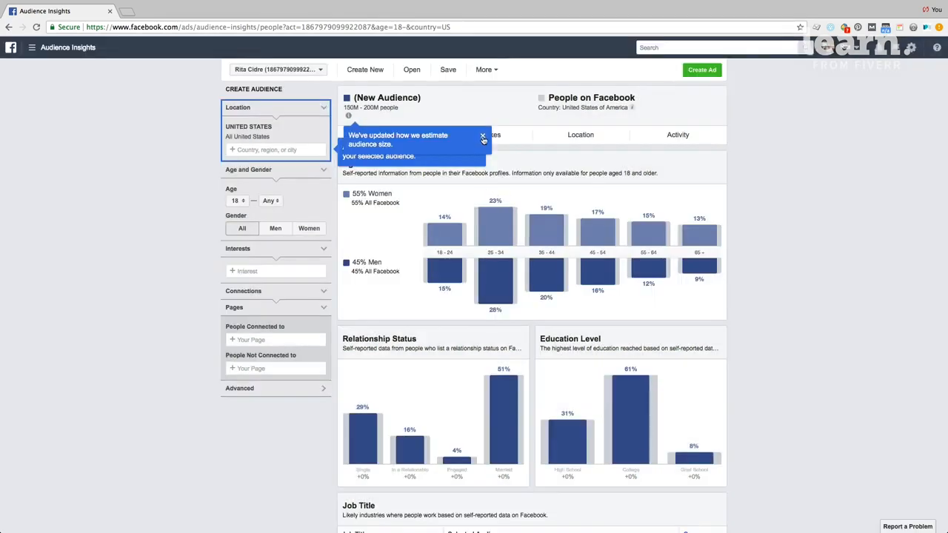
{"action": "left_click", "coordinate": [482, 136]}
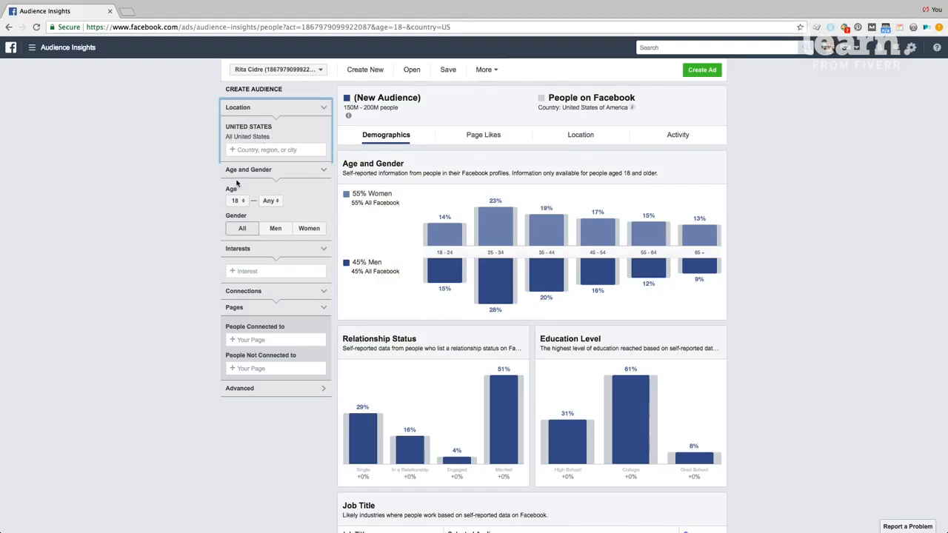
Step: Limit the new audience to a maximum age of 24 and add Starbucks as an interest
{"action": "left_click", "coordinate": [268, 203]}
{"action": "left_click", "coordinate": [274, 288]}
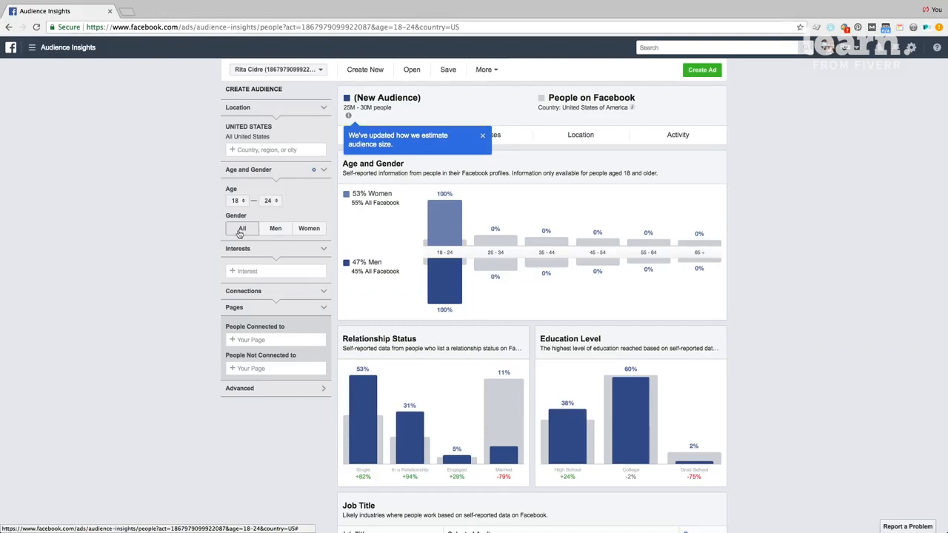
{"action": "left_click", "coordinate": [244, 270]}
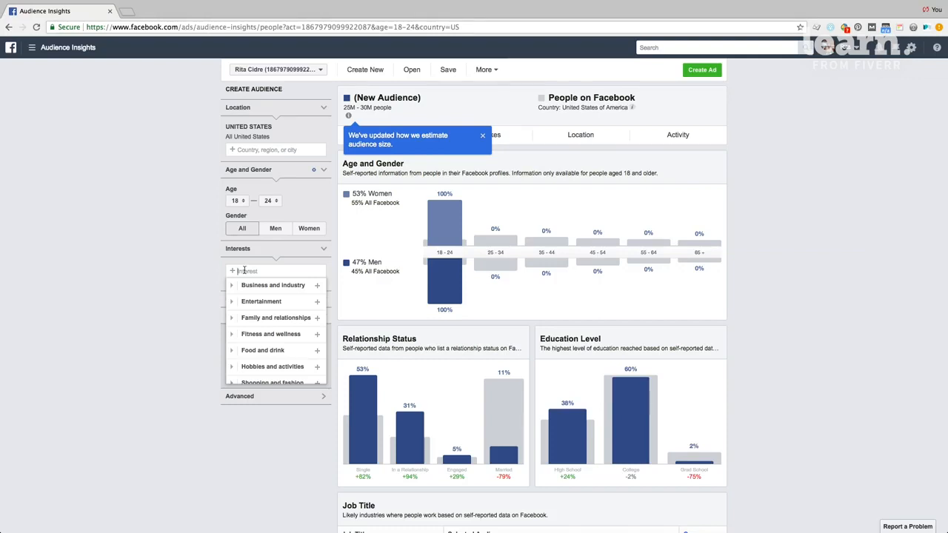
{"action": "type", "text": "starbucks"}
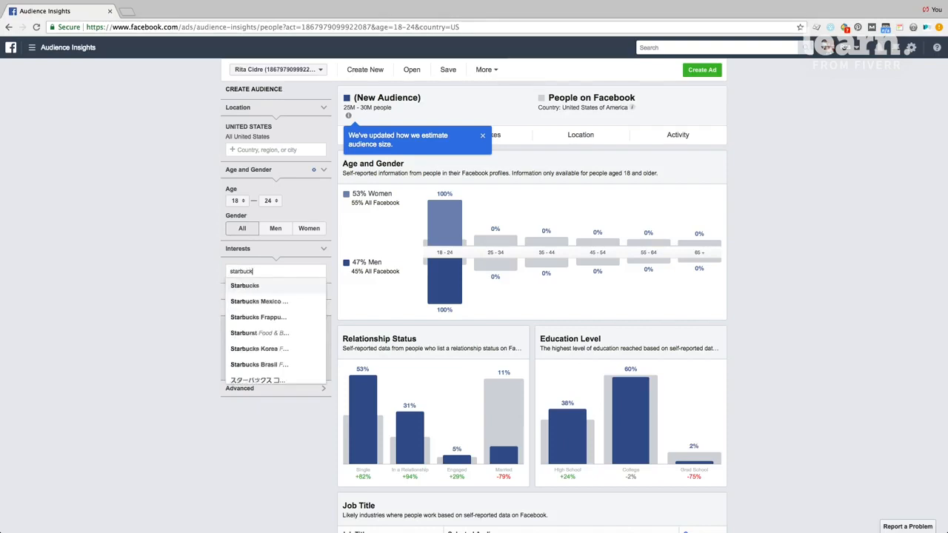
{"action": "left_click", "coordinate": [254, 288]}
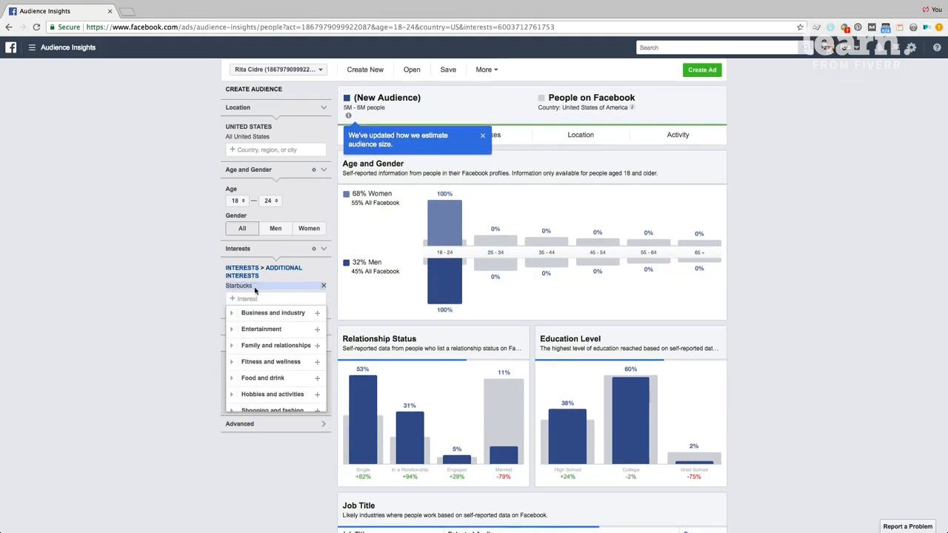
{"action": "left_click", "coordinate": [172, 323]}
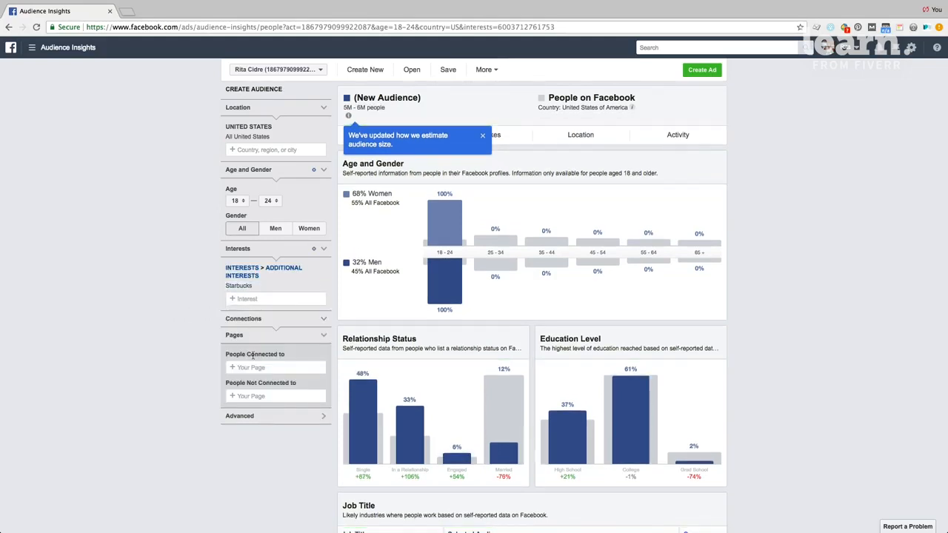
Step: Restrict the audience to the High School education level in the advanced filters and collapse the education options
{"action": "left_click", "coordinate": [261, 417]}
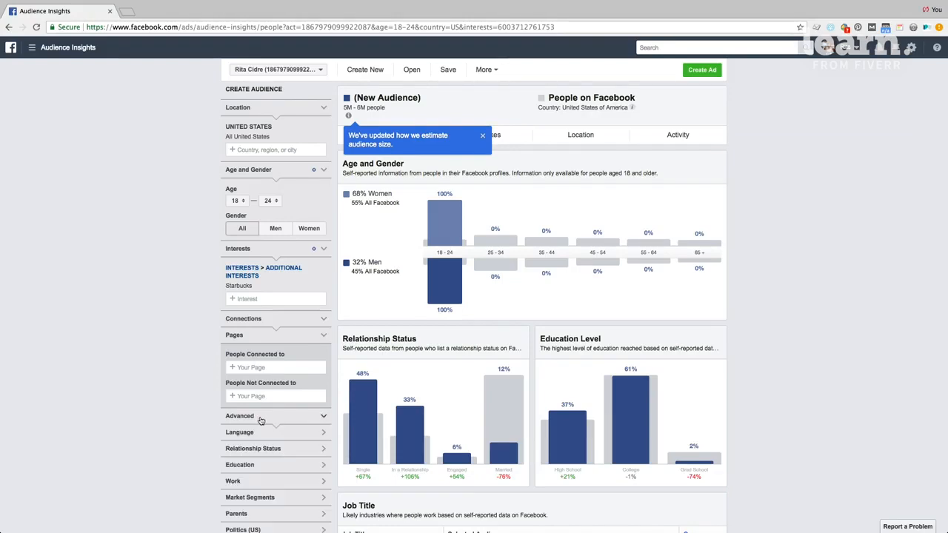
{"action": "scroll", "coordinate": [261, 420], "scroll_direction": "down", "scroll_amount": 3}
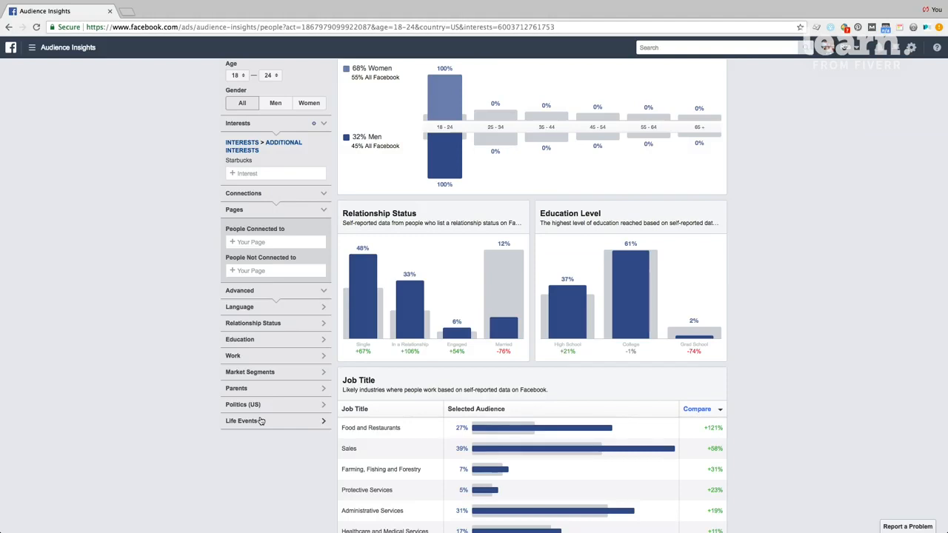
{"action": "left_click", "coordinate": [261, 342]}
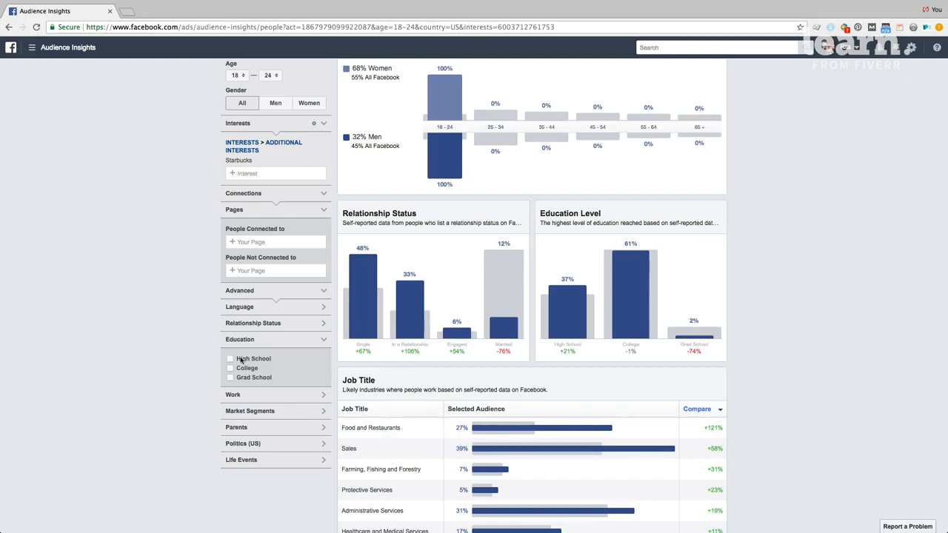
{"action": "left_click", "coordinate": [230, 359]}
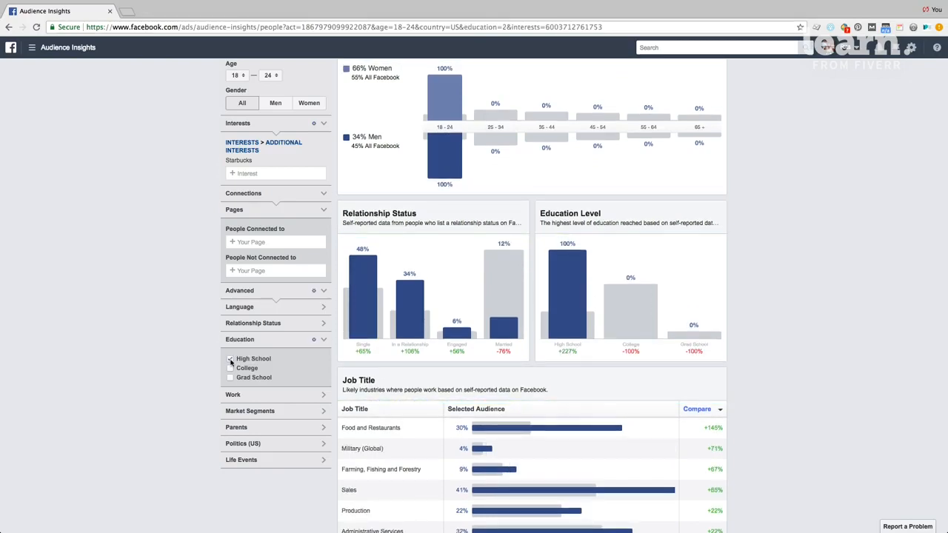
{"action": "left_click", "coordinate": [323, 341]}
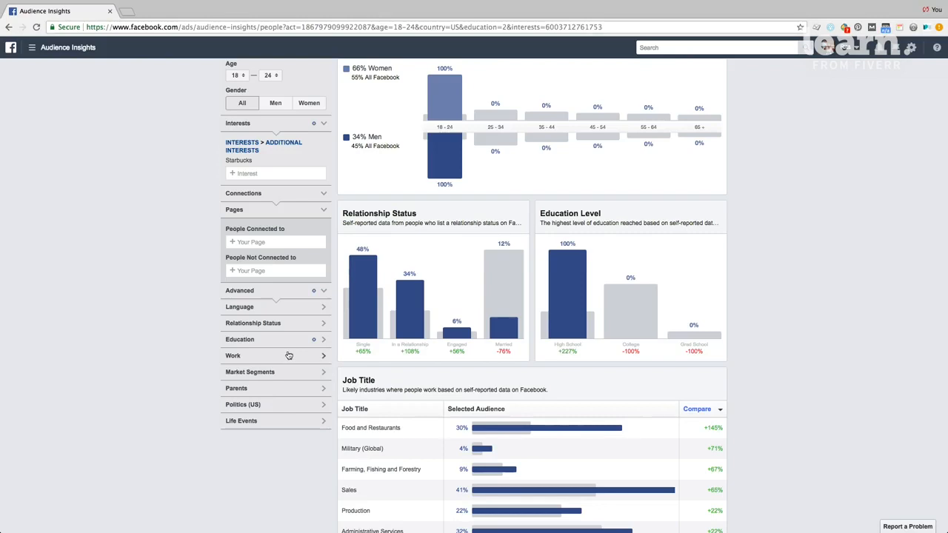
Step: Examine the audience's demographics, covering age and gender, relationship status, education level and job titles
{"action": "scroll", "coordinate": [289, 355], "scroll_direction": "up", "scroll_amount": 4}
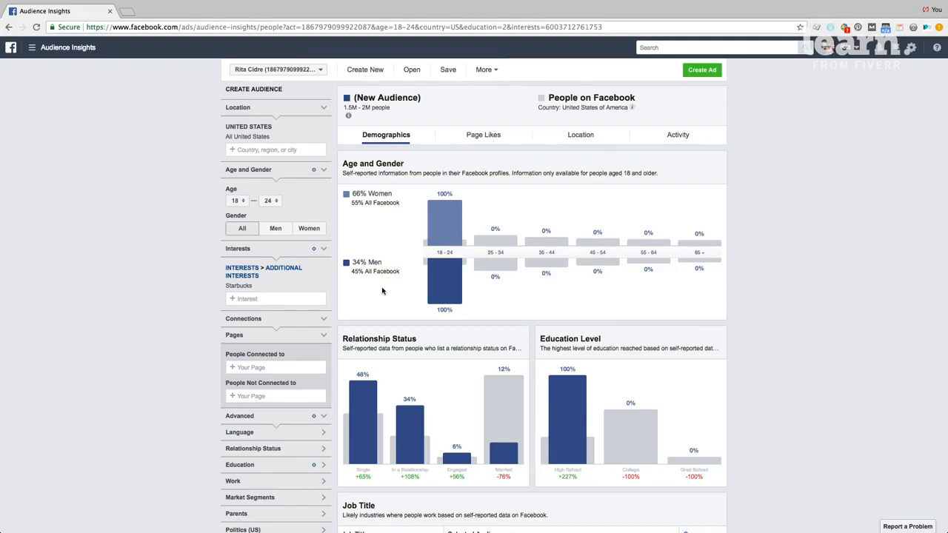
{"action": "scroll", "coordinate": [382, 291], "scroll_direction": "down", "scroll_amount": 3}
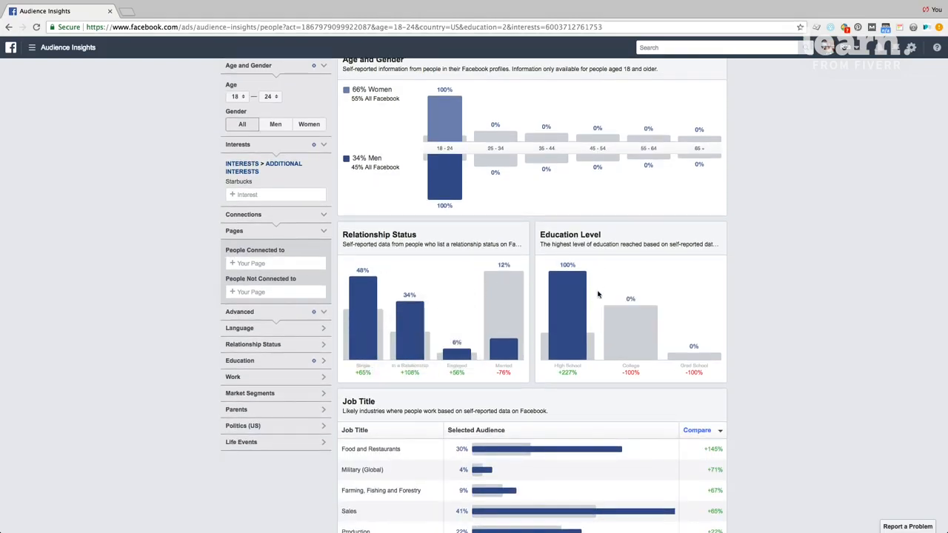
{"action": "scroll", "coordinate": [614, 363], "scroll_direction": "down", "scroll_amount": 2}
{"action": "scroll", "coordinate": [614, 362], "scroll_direction": "down", "scroll_amount": 2}
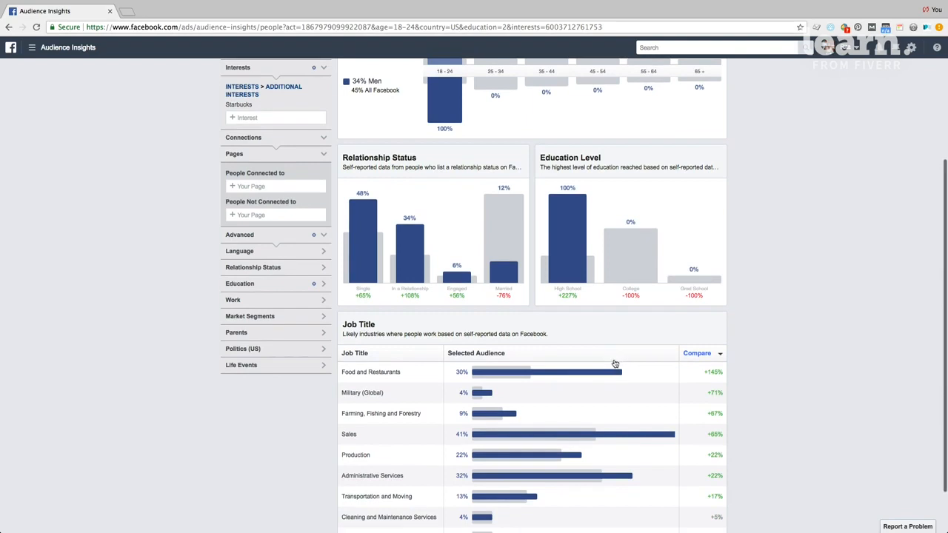
{"action": "scroll", "coordinate": [614, 363], "scroll_direction": "down", "scroll_amount": 1}
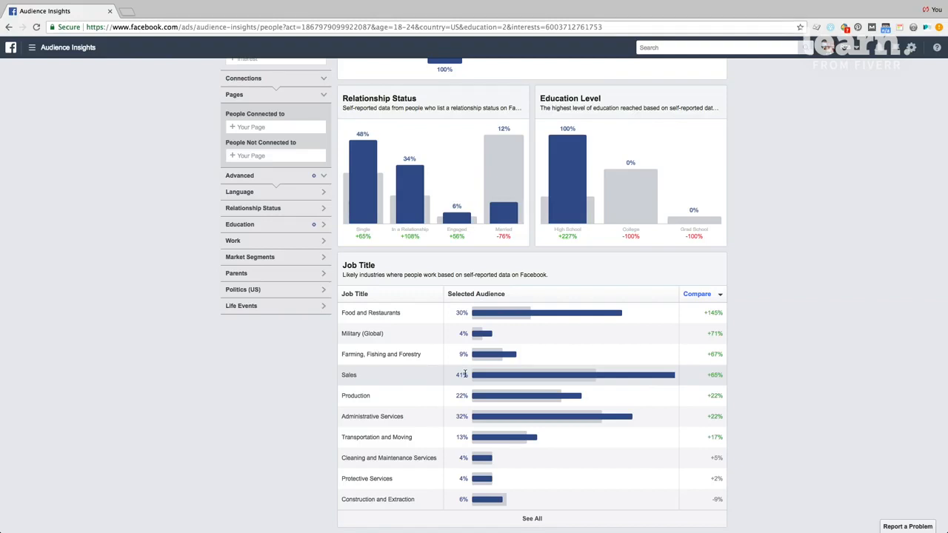
{"action": "scroll", "coordinate": [418, 375], "scroll_direction": "up", "scroll_amount": 3}
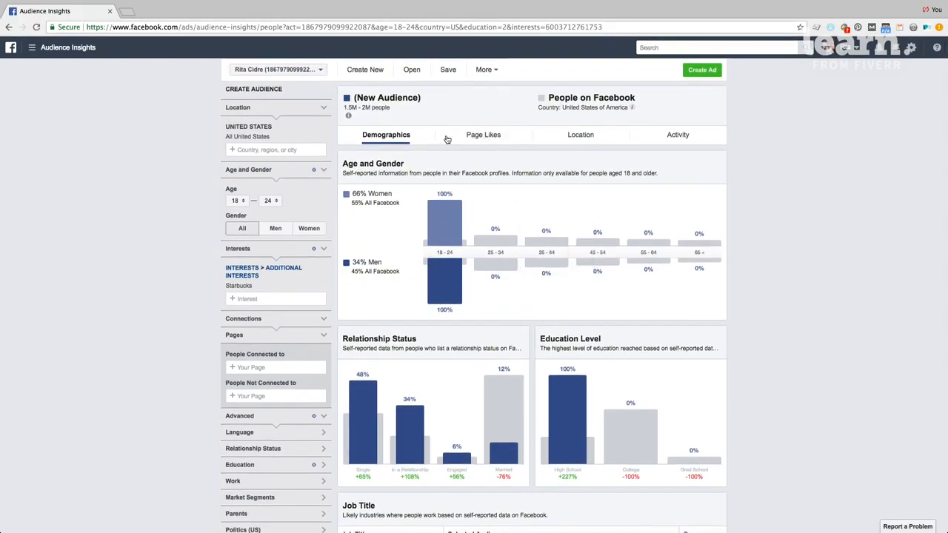
Step: Examine the audience's page likes, covering the top categories and the most relevant Facebook pages
{"action": "left_click", "coordinate": [495, 137]}
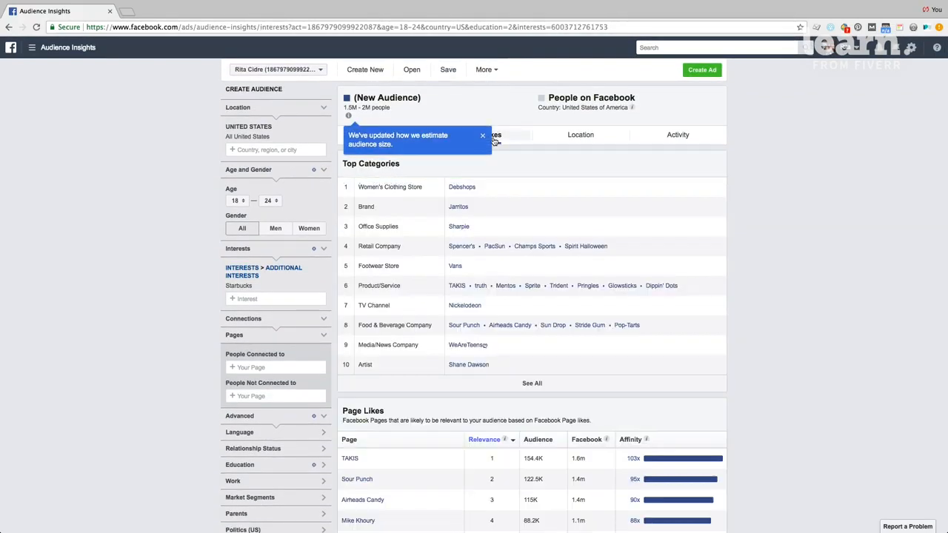
{"action": "left_click", "coordinate": [482, 138]}
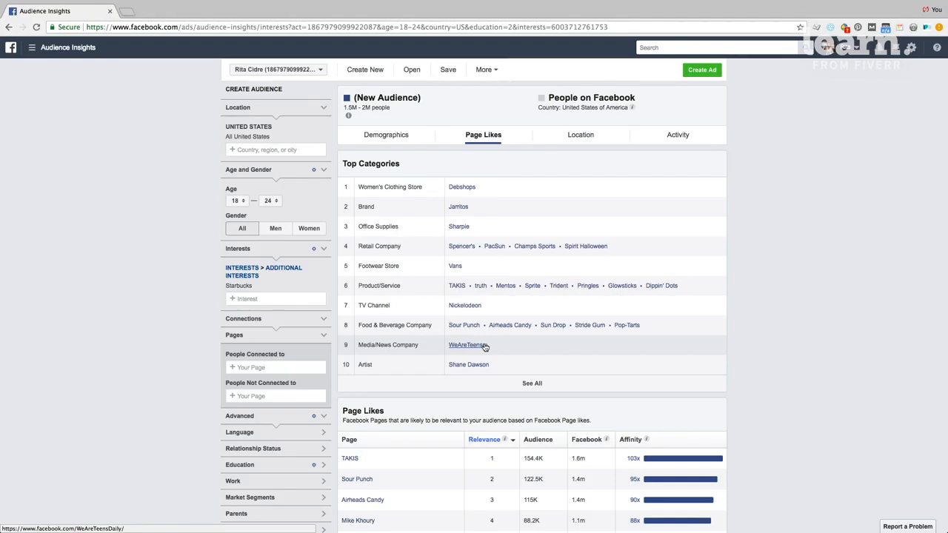
{"action": "scroll", "coordinate": [484, 346], "scroll_direction": "down", "scroll_amount": 4}
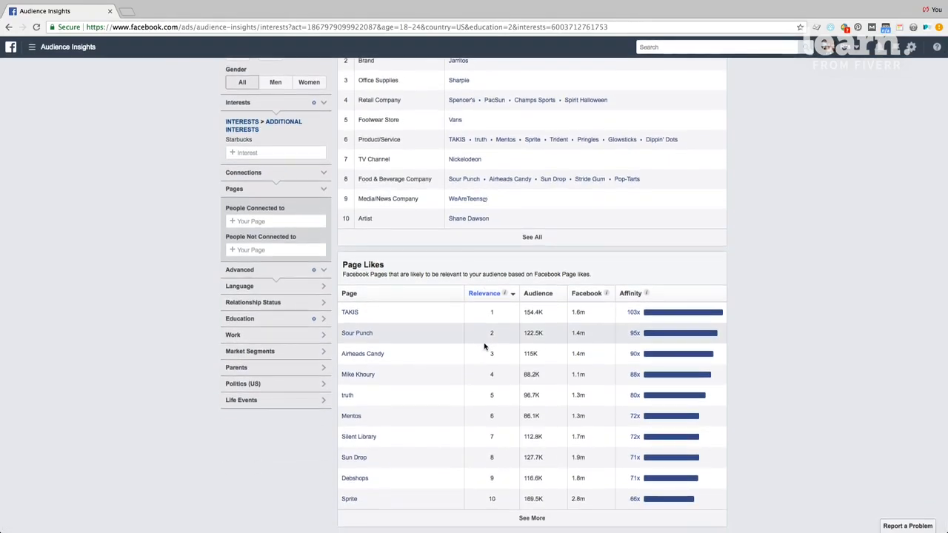
{"action": "scroll", "coordinate": [488, 257], "scroll_direction": "up", "scroll_amount": 3}
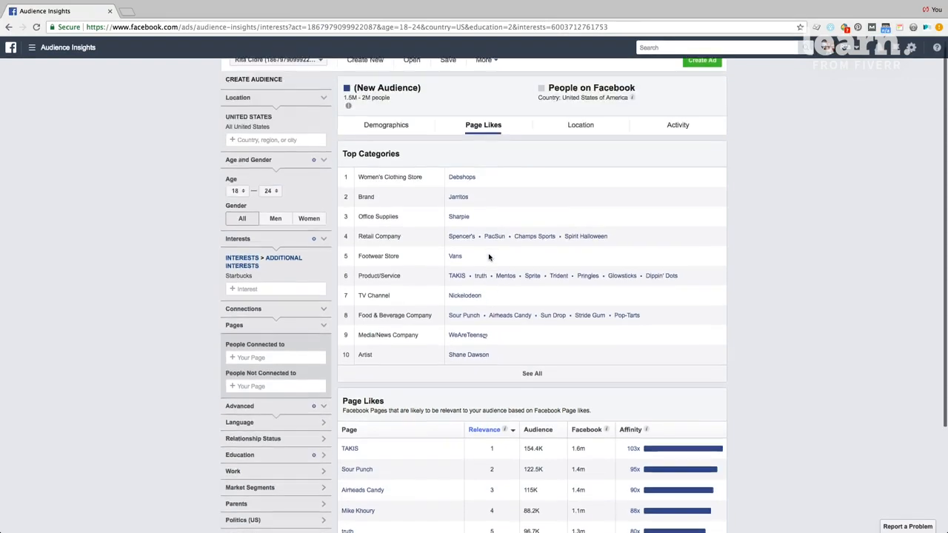
{"action": "scroll", "coordinate": [489, 257], "scroll_direction": "down", "scroll_amount": 3}
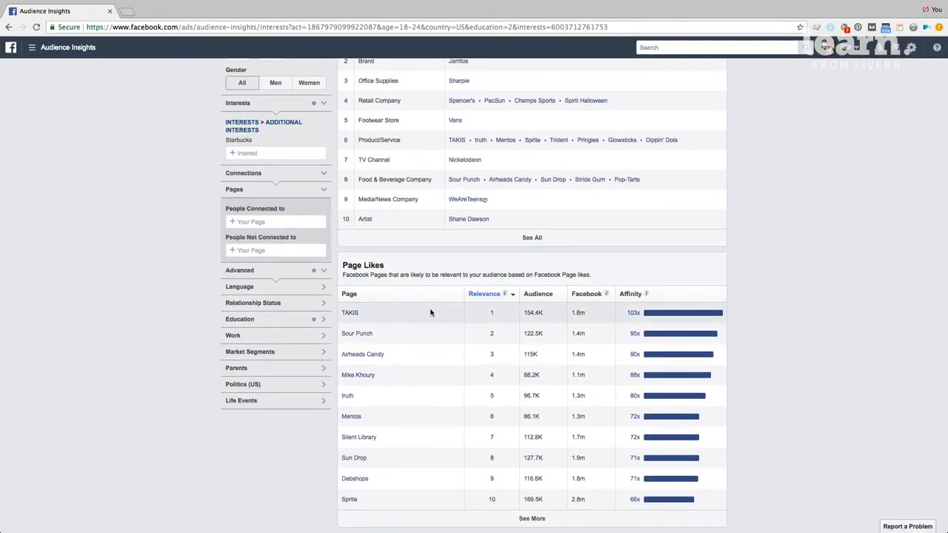
{"action": "scroll", "coordinate": [430, 312], "scroll_direction": "up", "scroll_amount": 3}
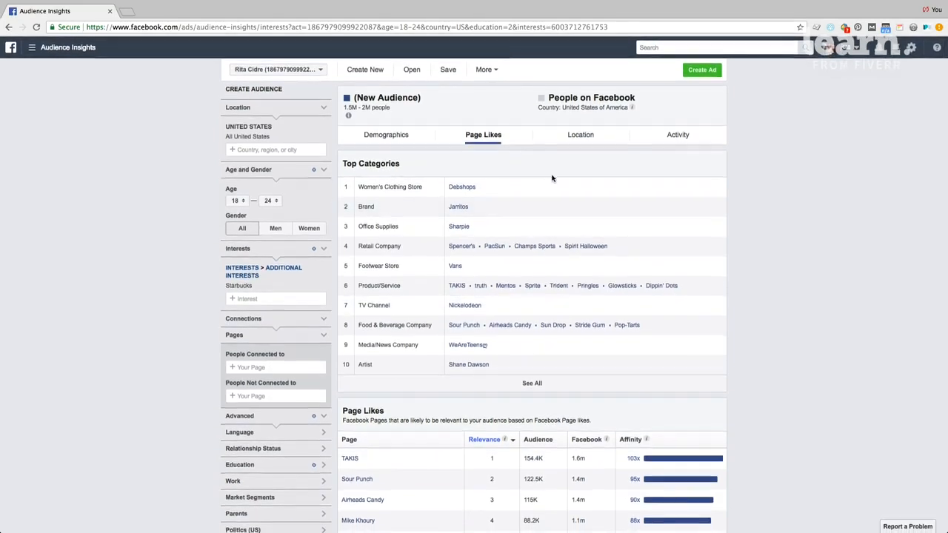
Step: Examine the audience's top cities and its Facebook activity, including posts shared and ads clicked
{"action": "left_click", "coordinate": [594, 135]}
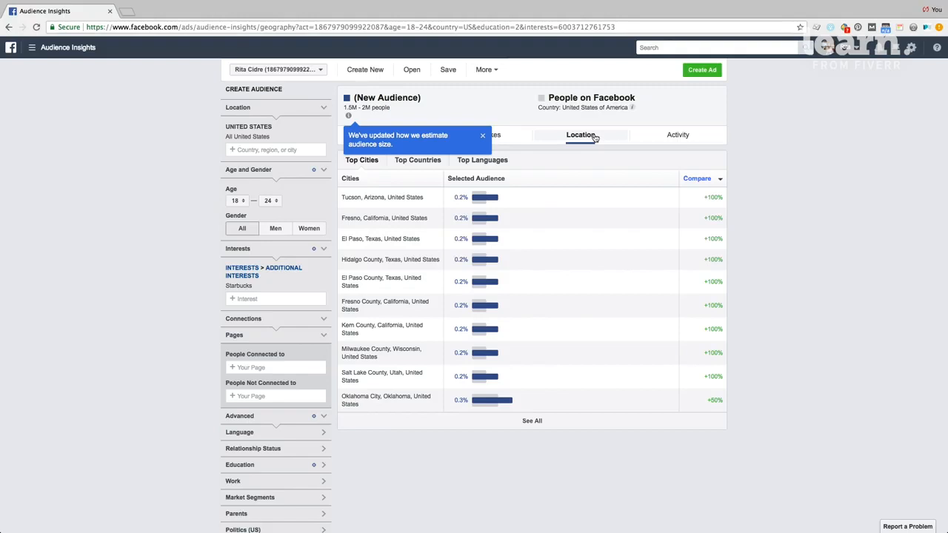
{"action": "left_click", "coordinate": [681, 134]}
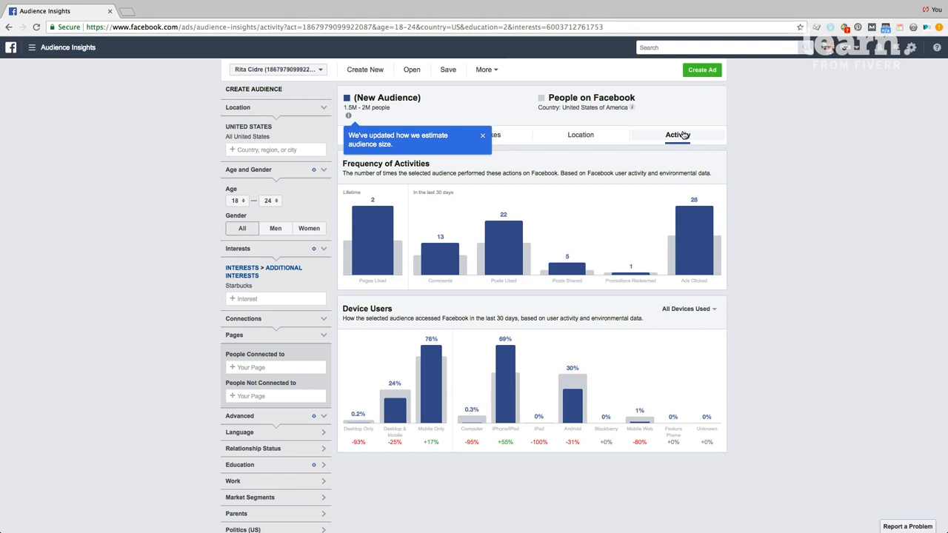
{"action": "mouse_move", "coordinate": [542, 227]}
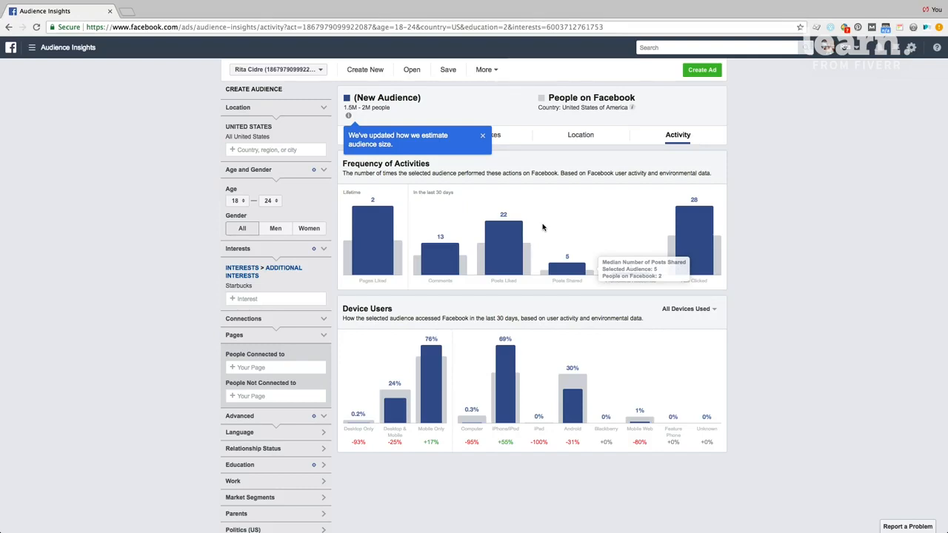
{"action": "mouse_move", "coordinate": [527, 251]}
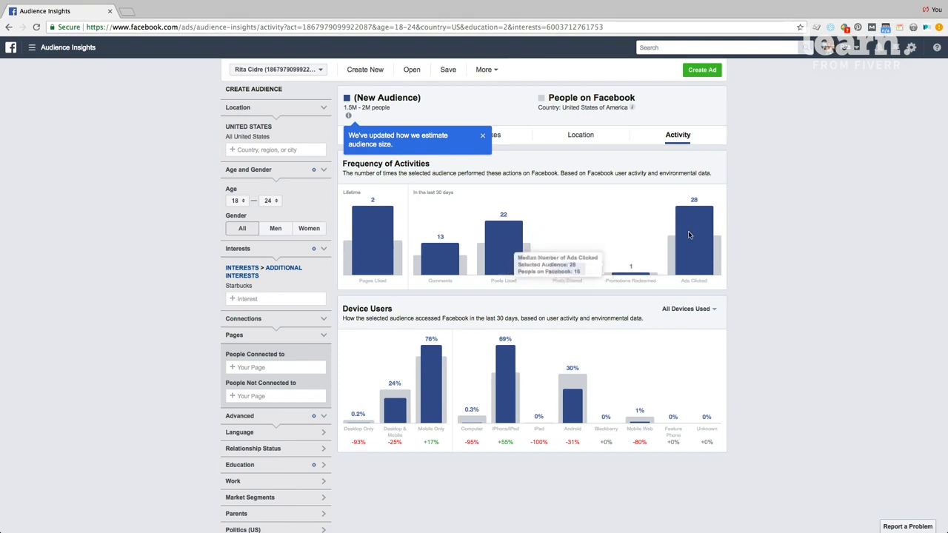
{"action": "mouse_move", "coordinate": [716, 251]}
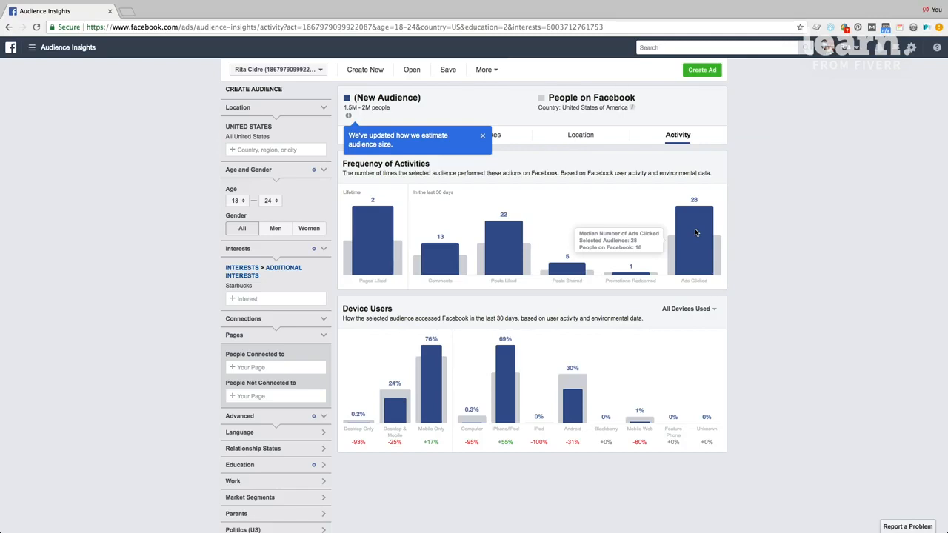
{"action": "left_click", "coordinate": [482, 138]}
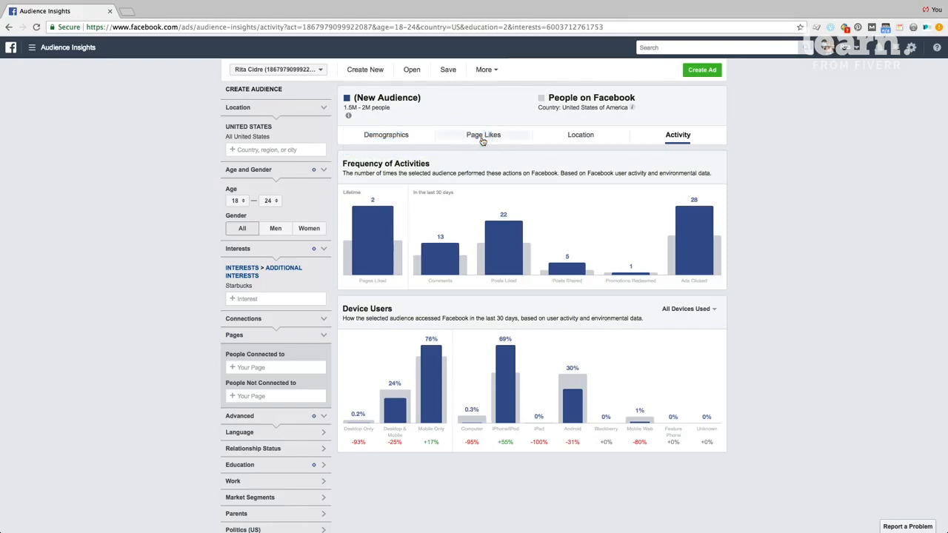
Step: Return to the demographics insights and replace the Starbucks interest with the Kate Spade entrepreneur interest
{"action": "left_click", "coordinate": [392, 138]}
{"action": "left_click", "coordinate": [483, 137]}
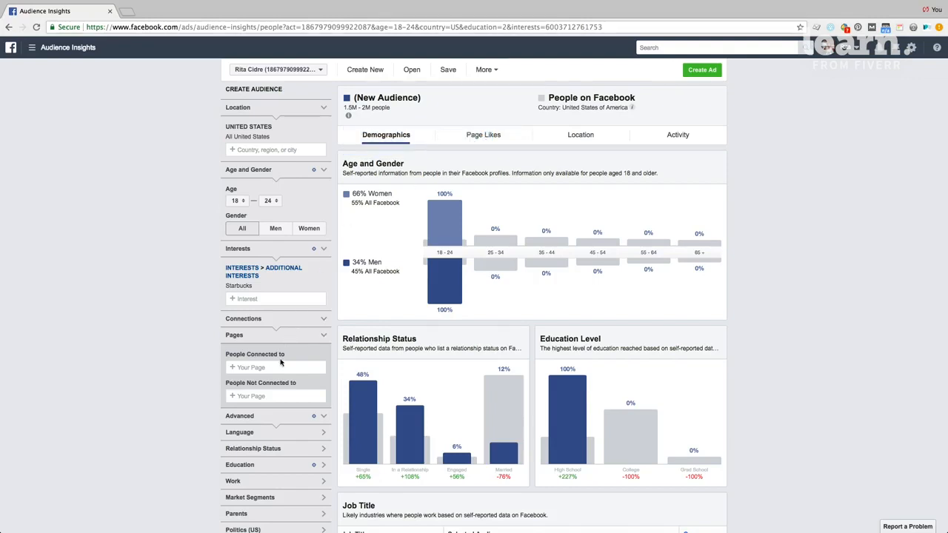
{"action": "mouse_move", "coordinate": [261, 288]}
{"action": "left_click", "coordinate": [323, 288]}
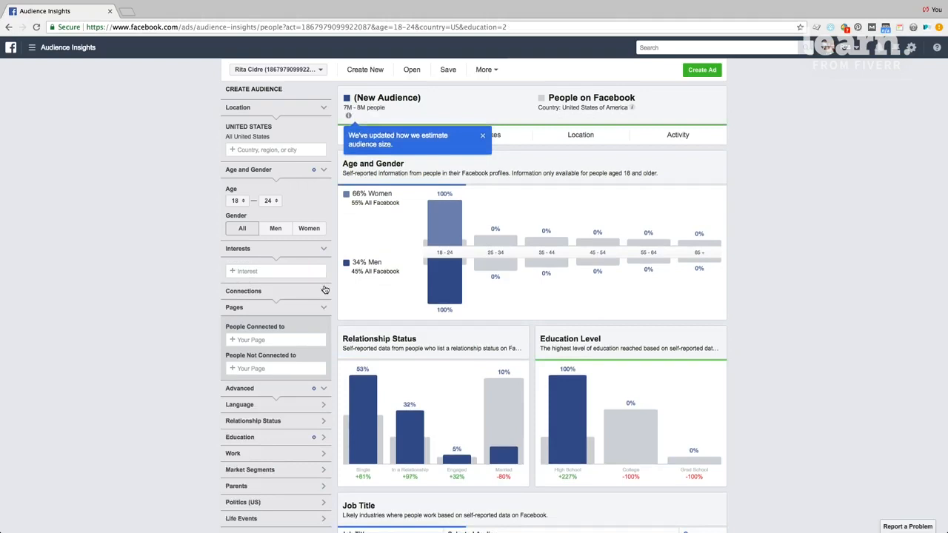
{"action": "left_click", "coordinate": [285, 274]}
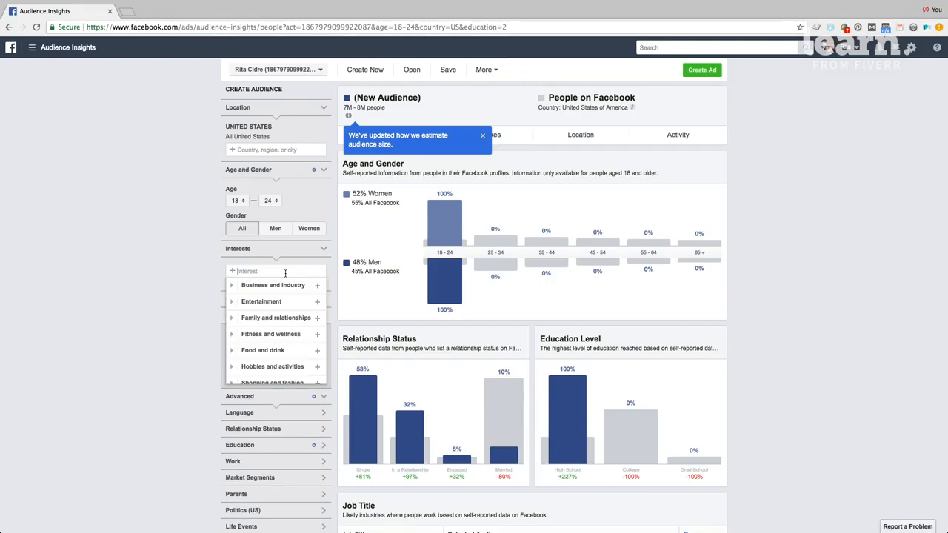
{"action": "type", "text": "kate spade"}
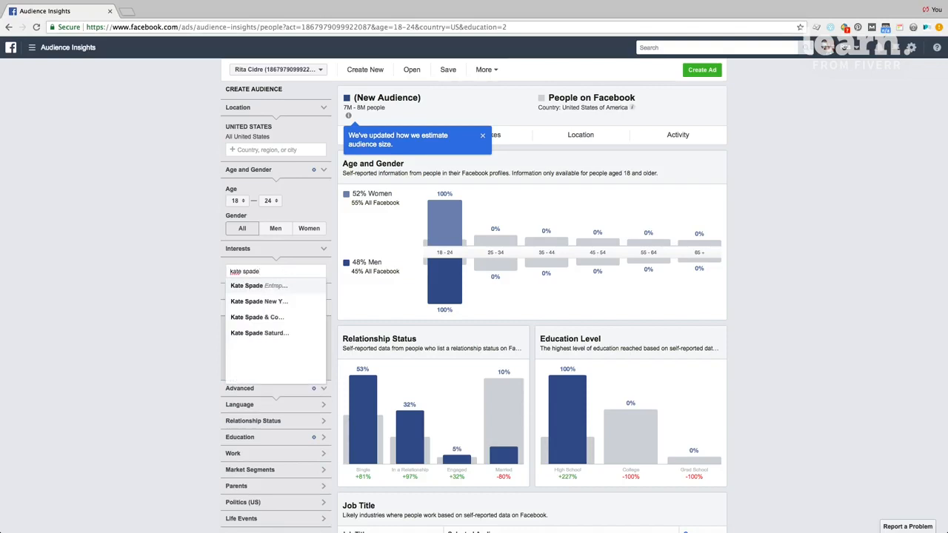
{"action": "left_click", "coordinate": [291, 291]}
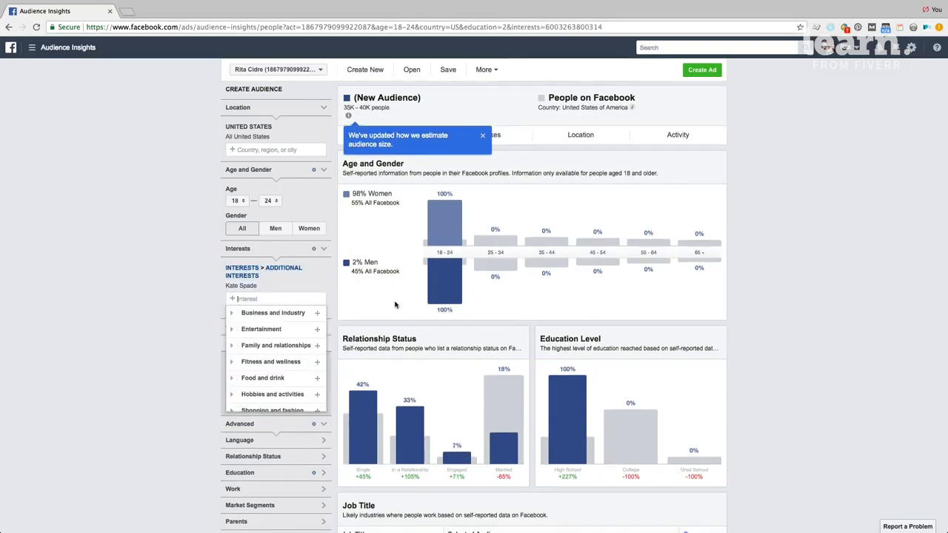
{"action": "left_click", "coordinate": [169, 317]}
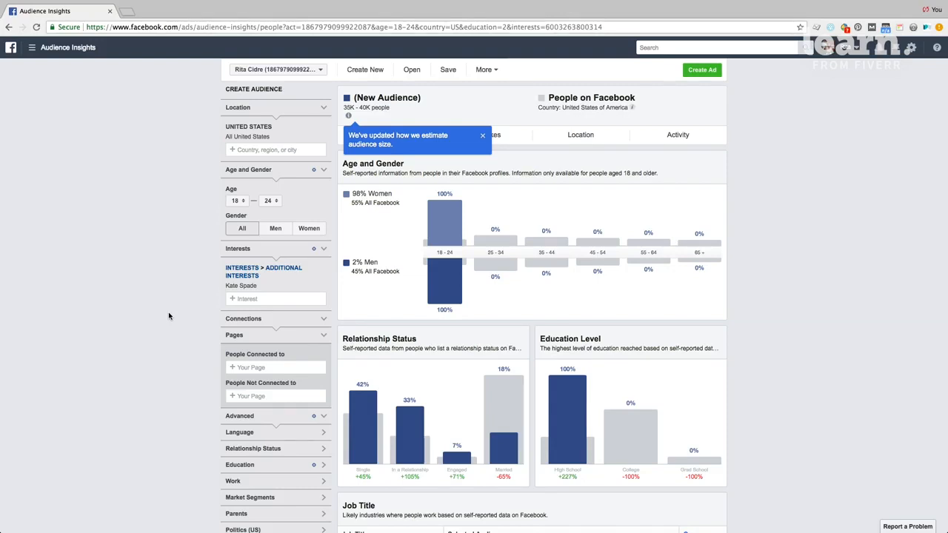
Step: Dismiss the audience-size notice and open the page likes insights for the Kate Spade audience
{"action": "left_click", "coordinate": [483, 138]}
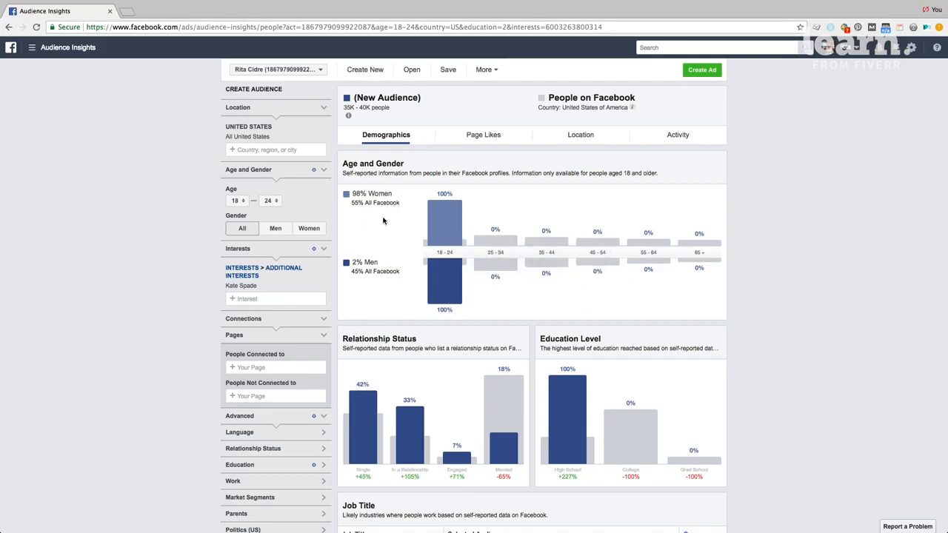
{"action": "left_click", "coordinate": [482, 135]}
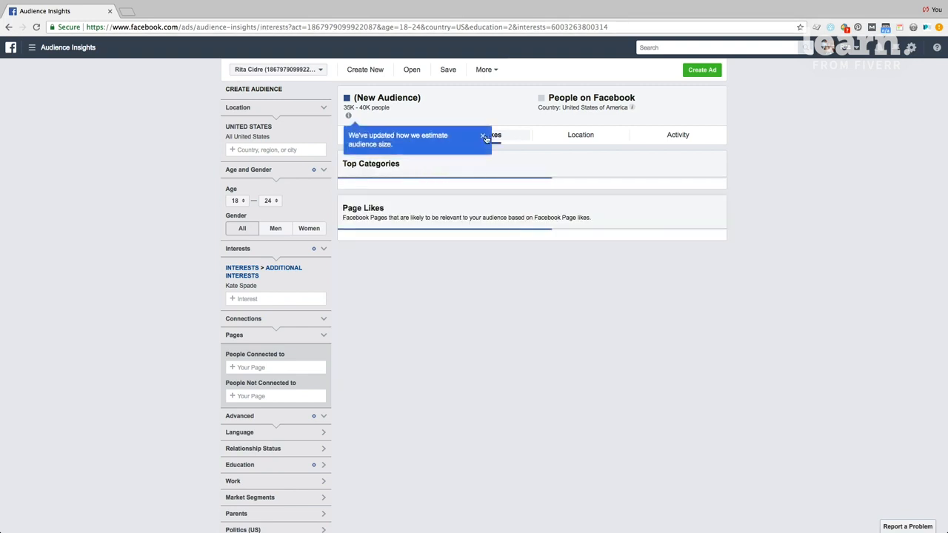